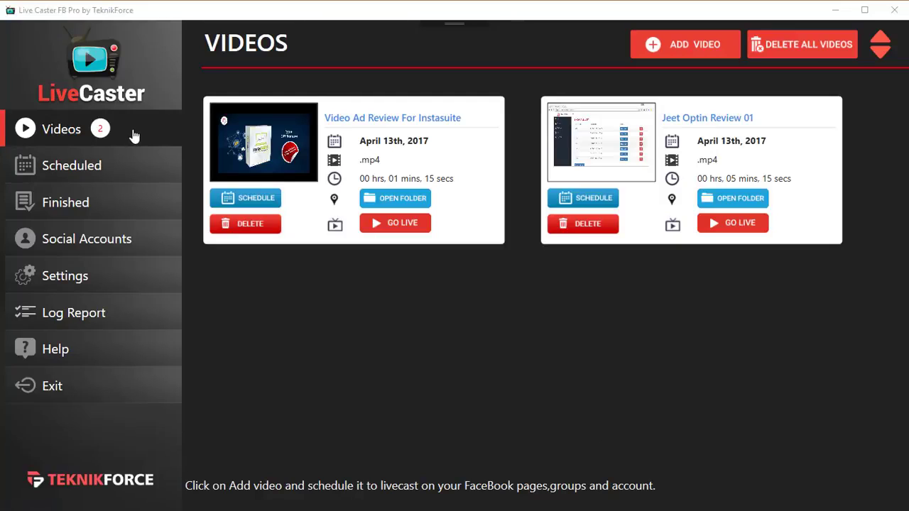
# - Add tekadmin.mp4 with the dashboard thumbnail frame and the title 'Teknikforce Admin Demo'
pyautogui.click(134, 136)
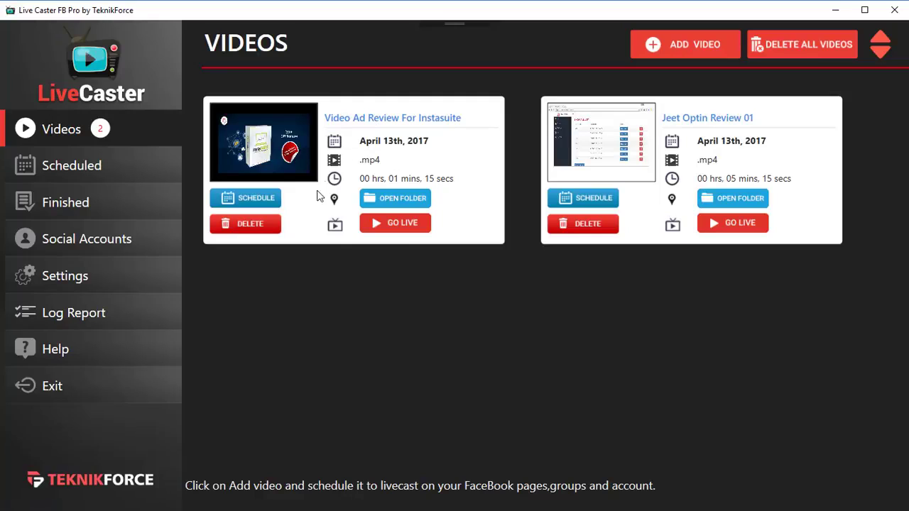
pyautogui.click(702, 51)
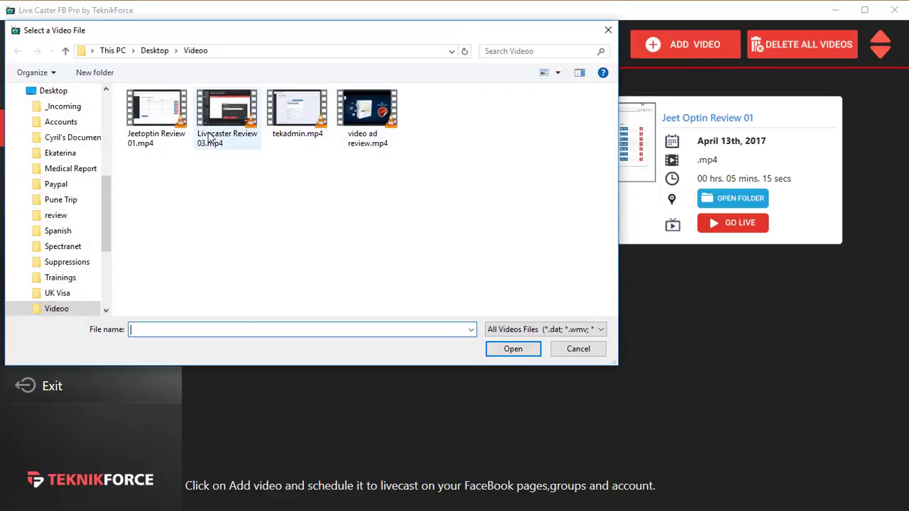
pyautogui.click(299, 111)
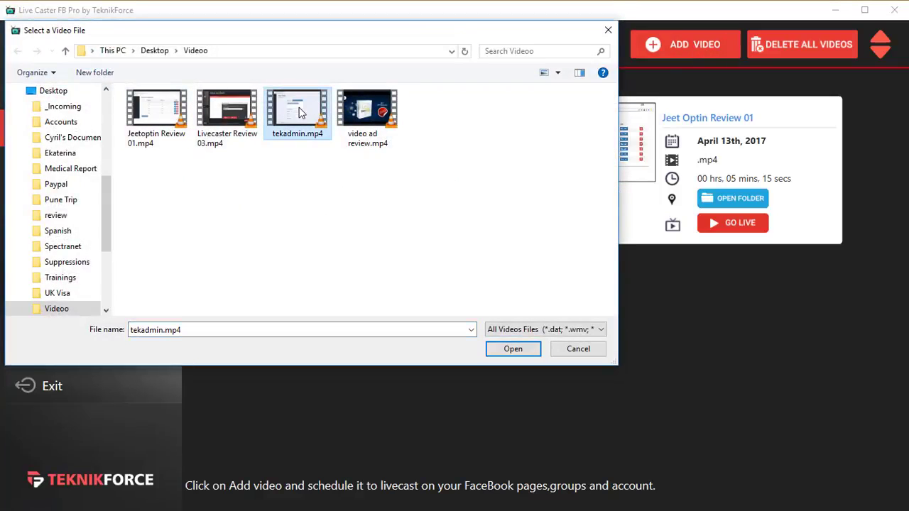
pyautogui.doubleClick(299, 109)
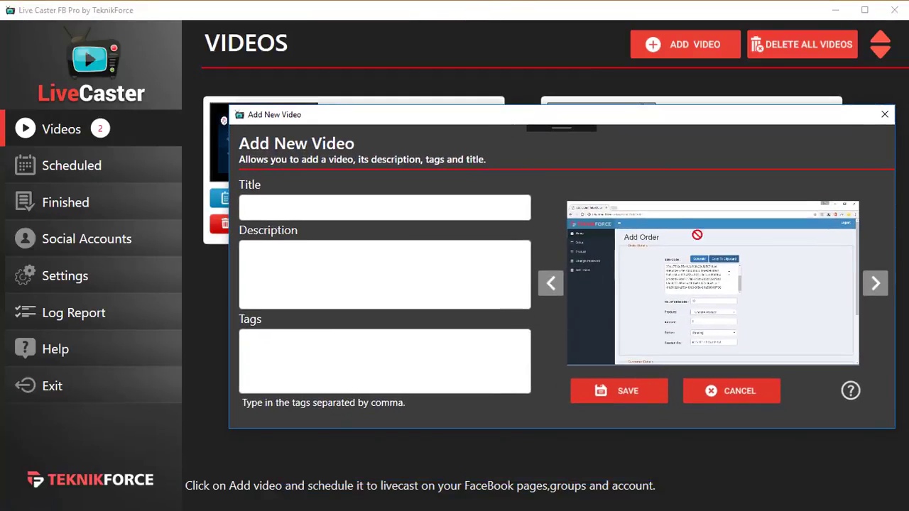
pyautogui.click(876, 286)
pyautogui.click(876, 285)
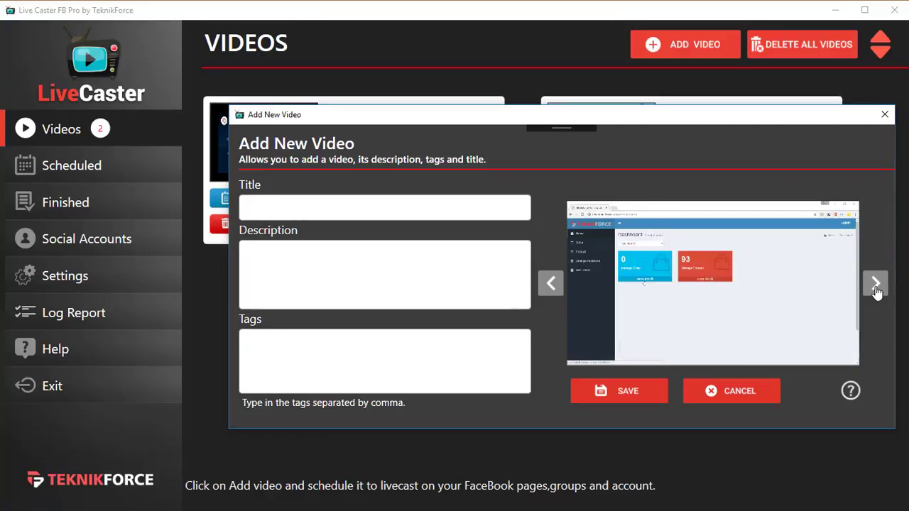
pyautogui.click(418, 201)
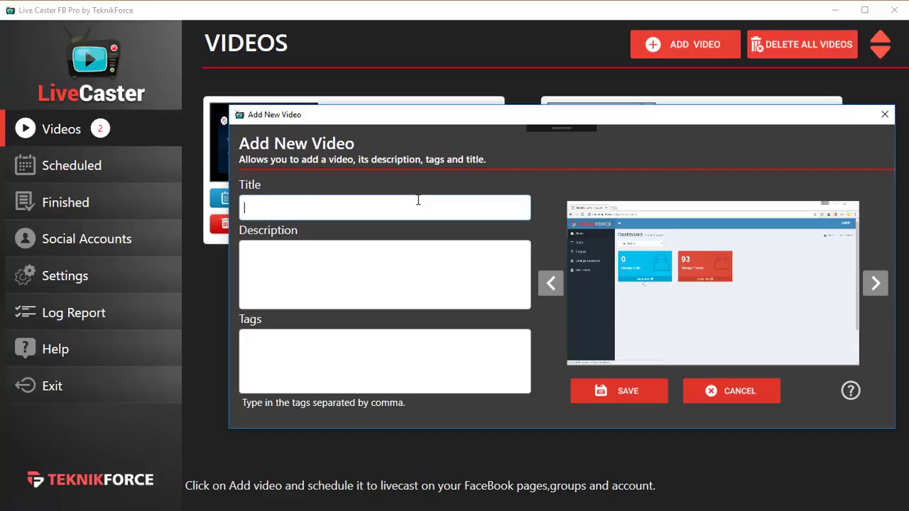
pyautogui.write('Teknikforce Admin Demo')
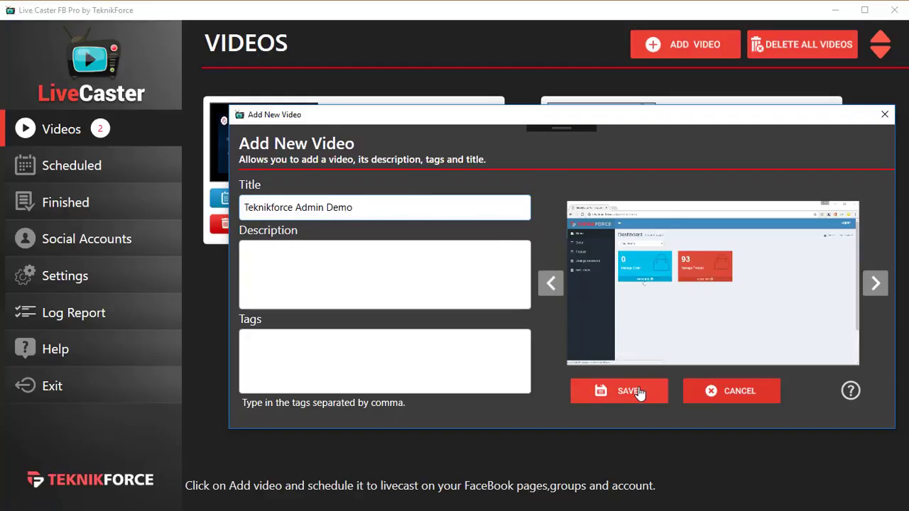
pyautogui.click(640, 391)
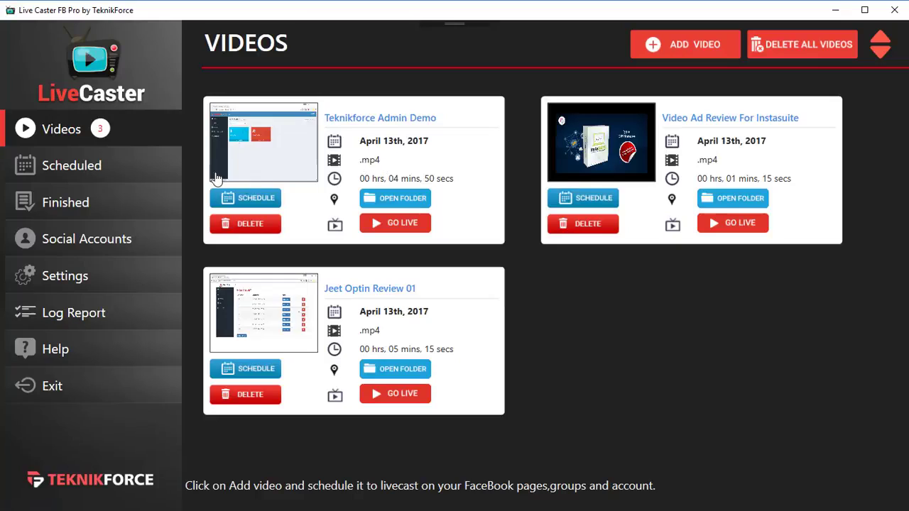
# - Check the empty Scheduled and Finished lists, then open the still-empty Social Accounts page
pyautogui.click(138, 176)
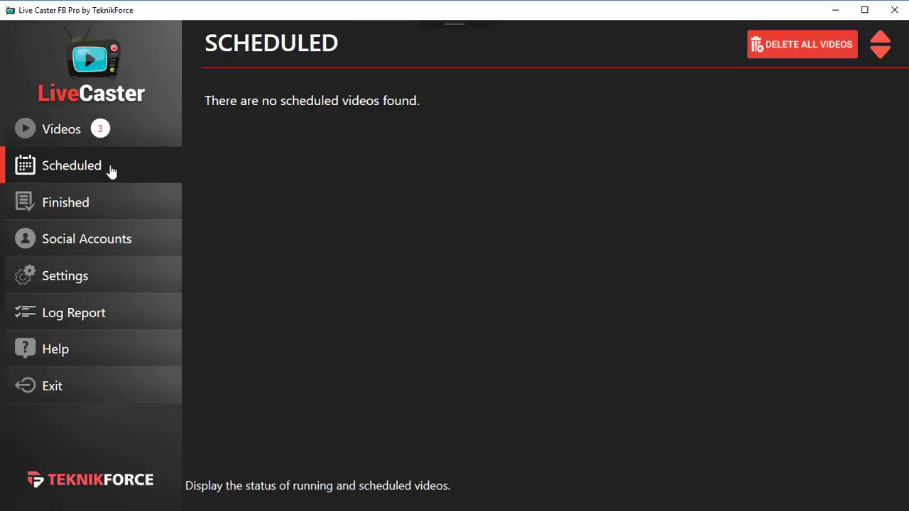
pyautogui.click(116, 208)
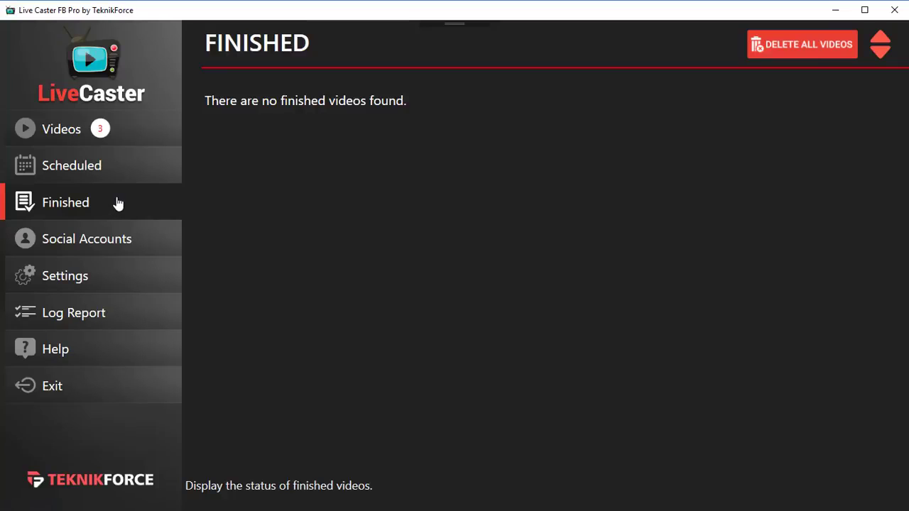
pyautogui.click(144, 248)
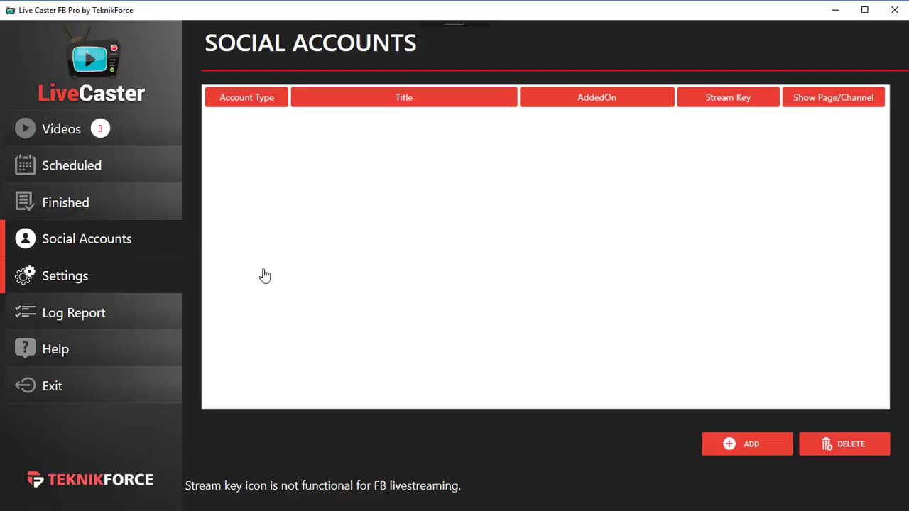
# - Start a new Facebook account entry and fill in its Application ID and Application Secret
pyautogui.click(744, 452)
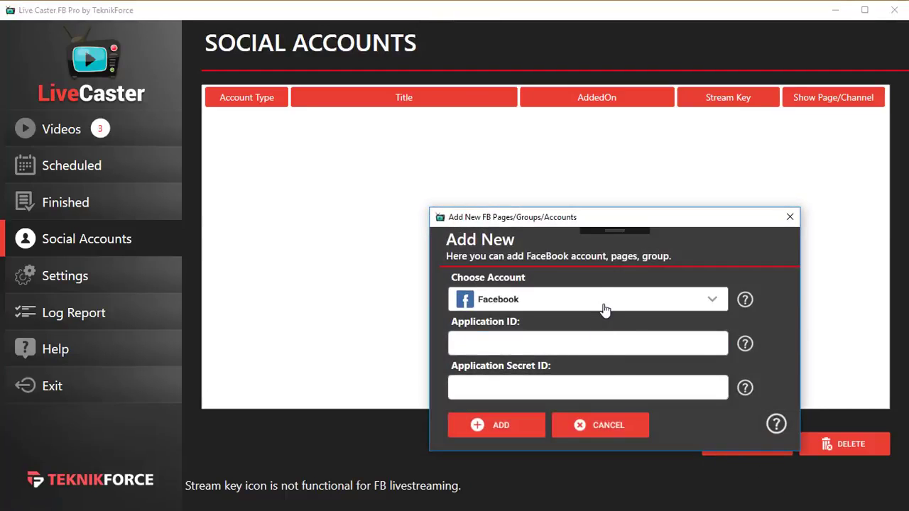
pyautogui.moveTo(604, 218); pyautogui.dragTo(569, 166)
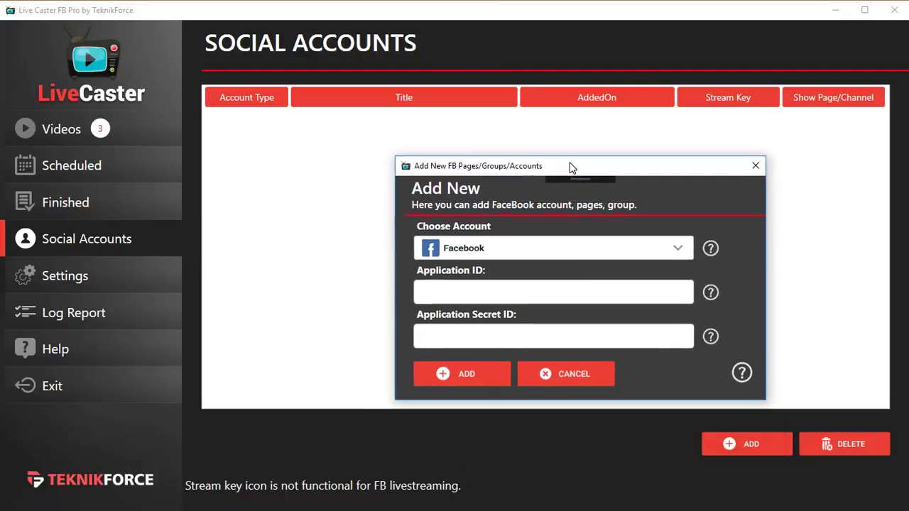
pyautogui.click(574, 255)
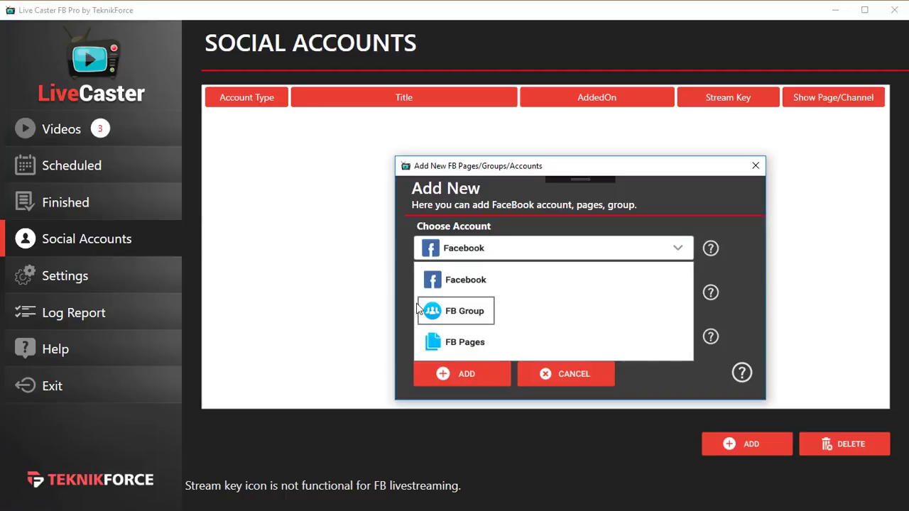
pyautogui.click(406, 293)
pyautogui.click(473, 294)
pyautogui.click(470, 335)
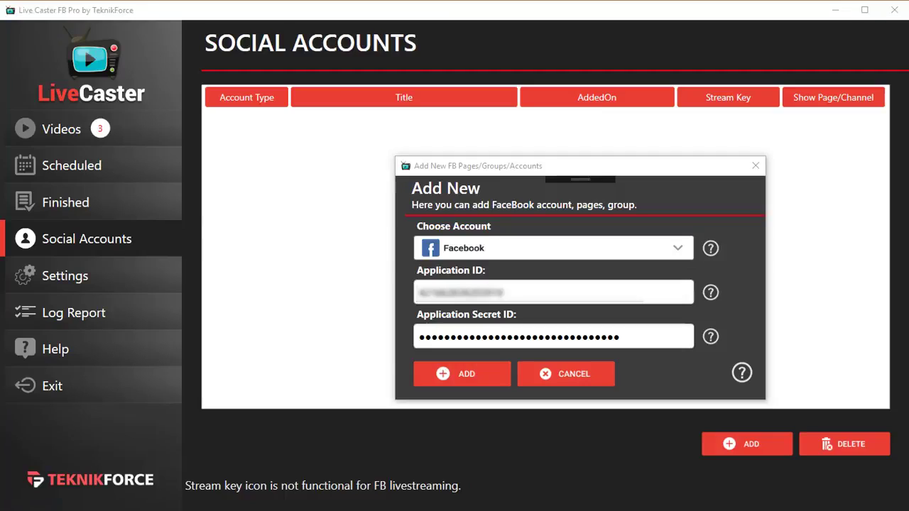
# - Log in to Facebook to connect the Cyril Maithily Gupta profile, then return to Videos
pyautogui.click(481, 387)
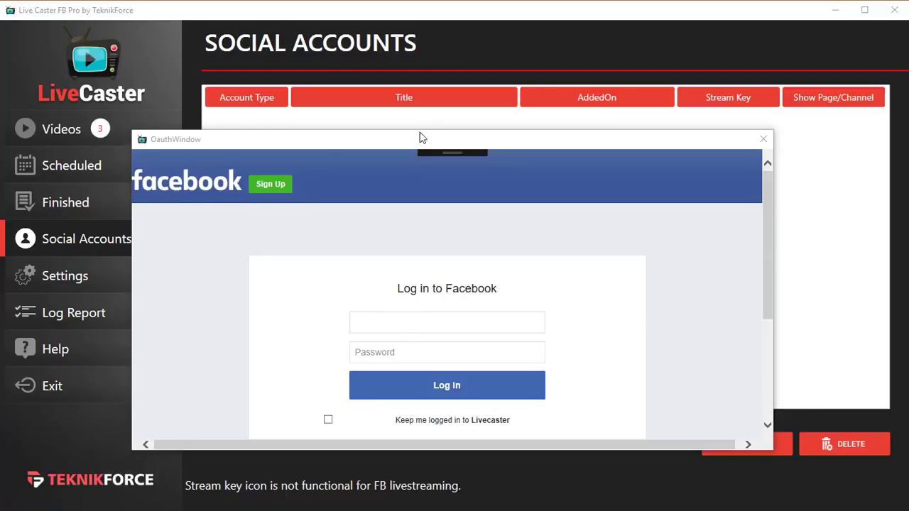
pyautogui.moveTo(428, 127); pyautogui.dragTo(449, 101)
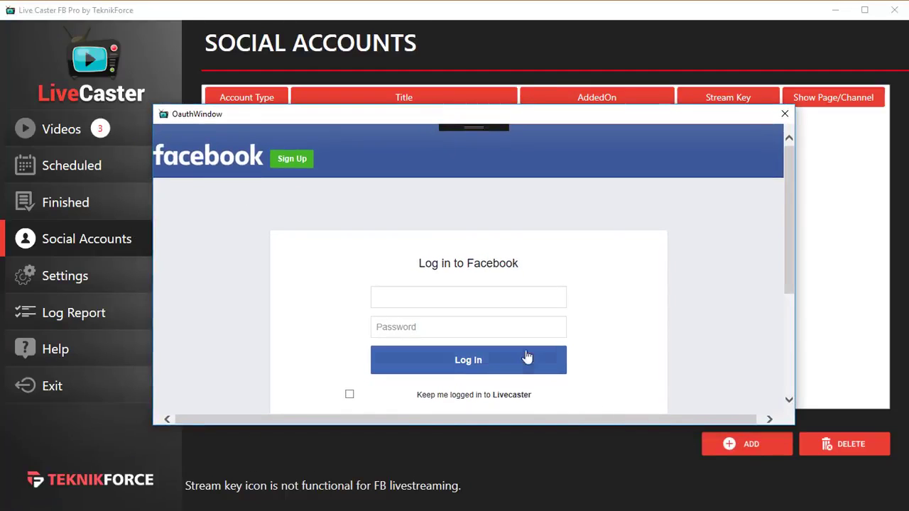
pyautogui.click(463, 298)
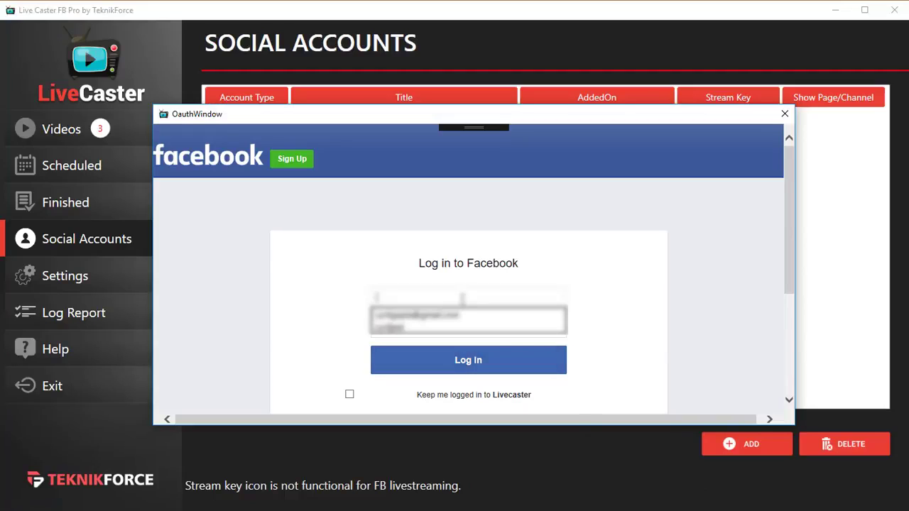
pyautogui.click(468, 326)
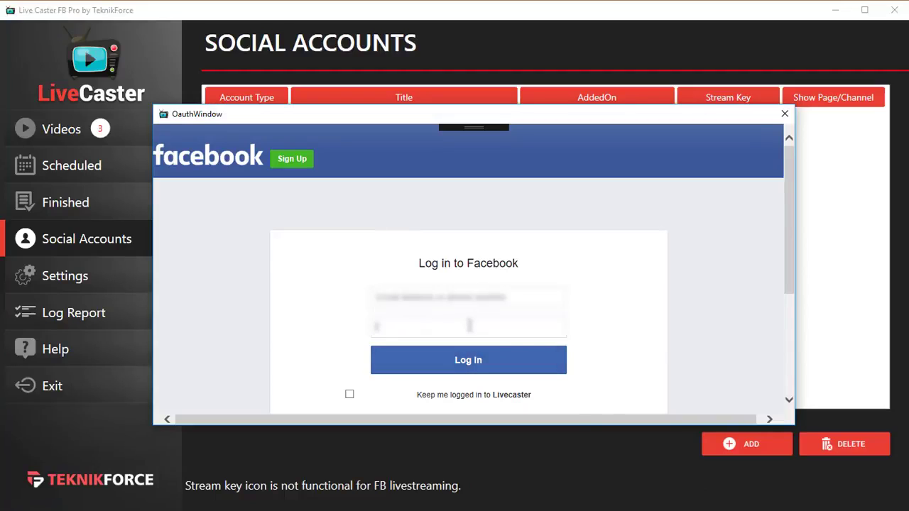
pyautogui.write('••••••••••')
pyautogui.write('••')
pyautogui.click(462, 298)
pyautogui.write('a')
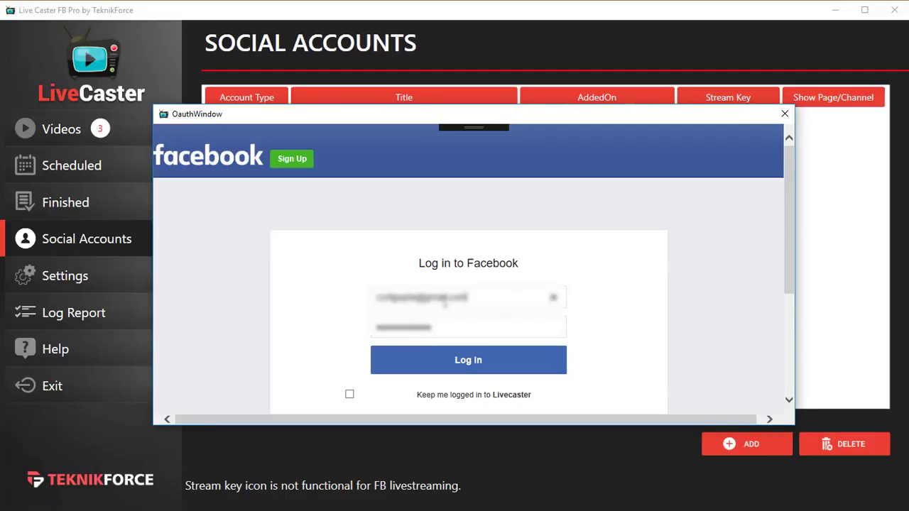
pyautogui.click(451, 373)
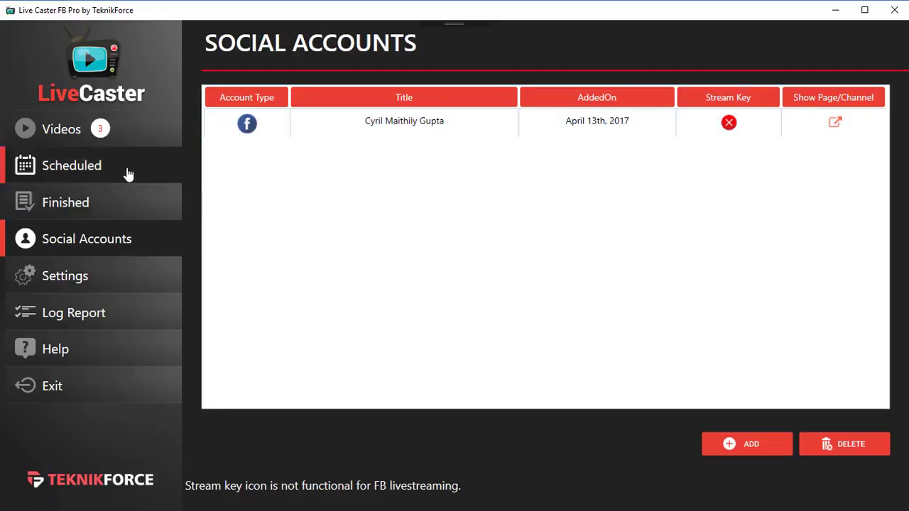
pyautogui.click(126, 138)
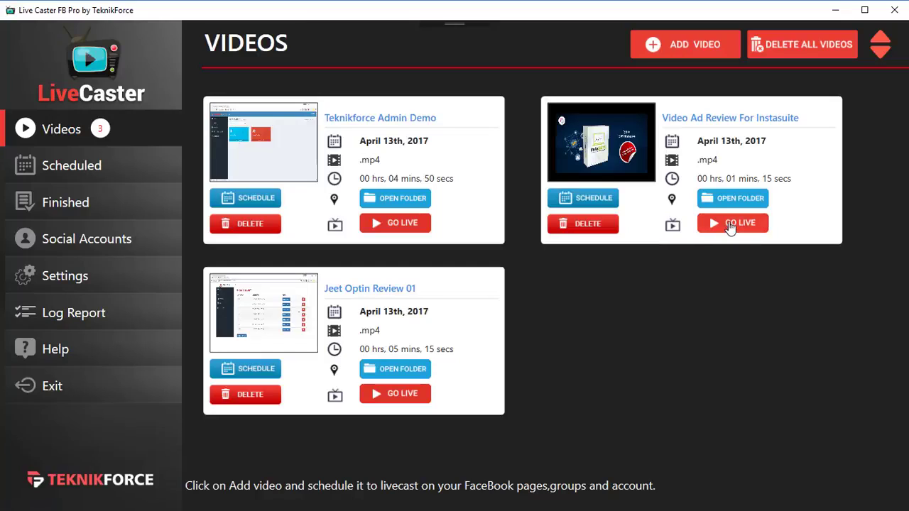
# - Go live with Teknikforce Admin Demo to the personal Facebook profile and acknowledge the notice
pyautogui.click(405, 224)
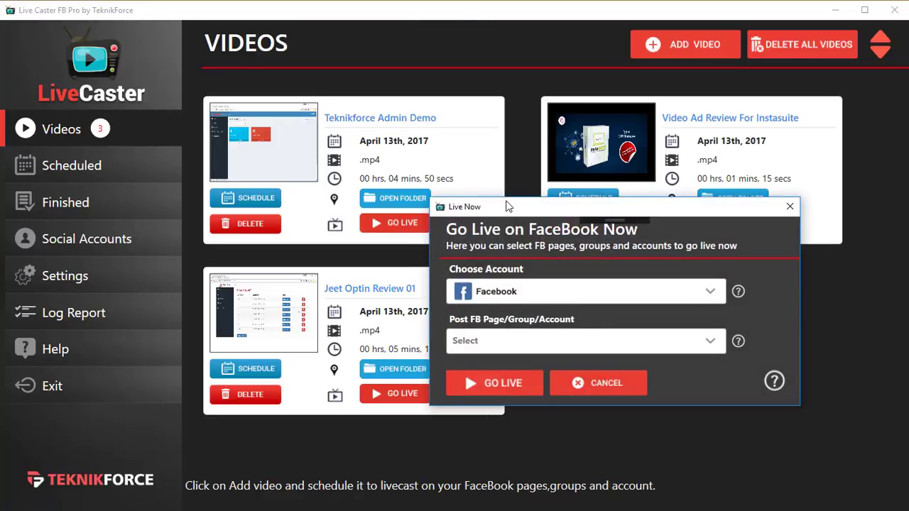
pyautogui.moveTo(507, 205); pyautogui.dragTo(392, 156)
pyautogui.click(479, 245)
pyautogui.click(444, 273)
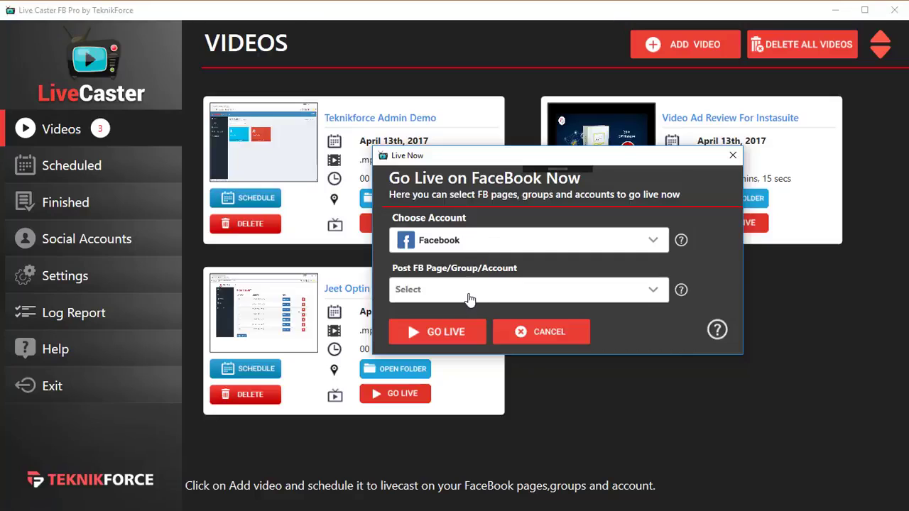
pyautogui.click(471, 296)
pyautogui.click(449, 352)
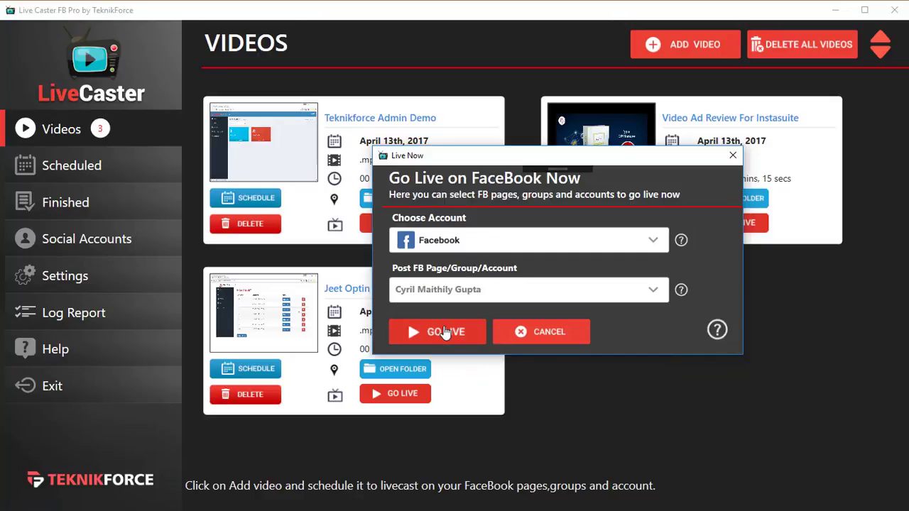
pyautogui.click(444, 331)
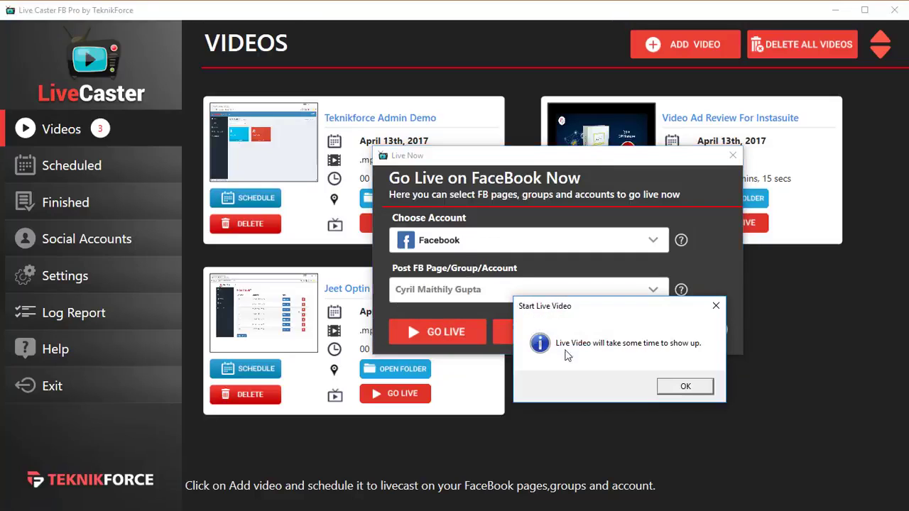
pyautogui.click(681, 389)
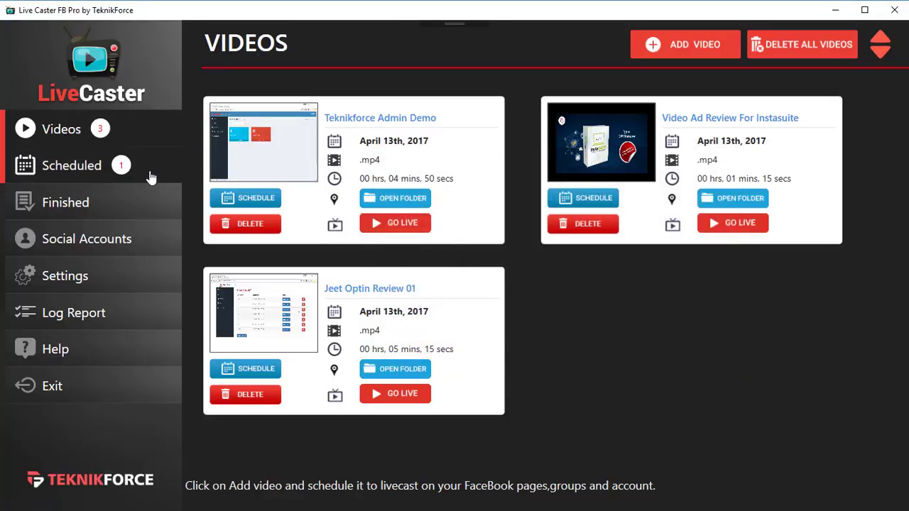
# - Scroll the Facebook feed down to the live Teknikforce Admin Demo post
pyautogui.click(104, 171)
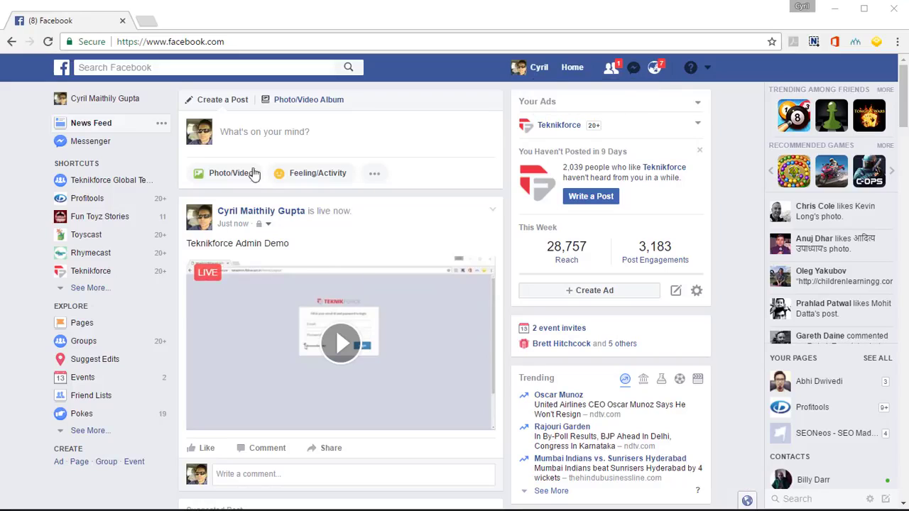
pyautogui.scroll(-1, 290, 365)
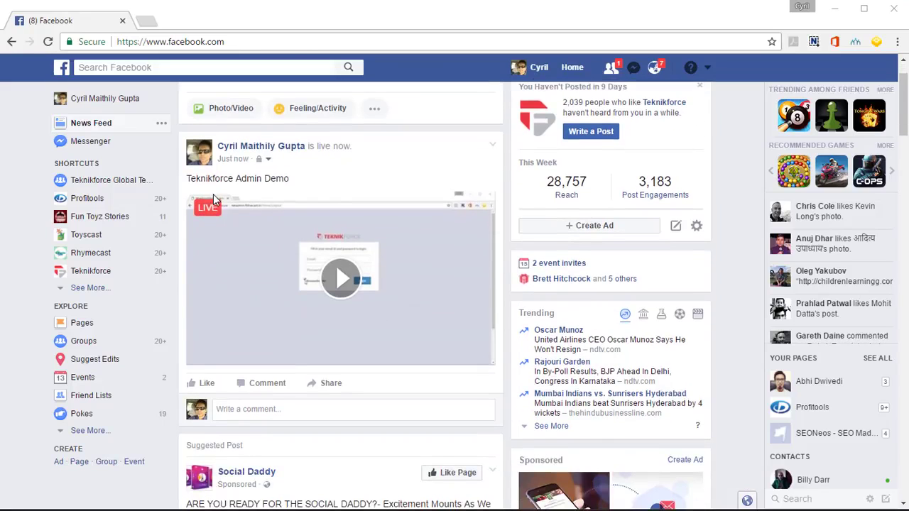
pyautogui.moveTo(214, 178); pyautogui.dragTo(295, 182)
pyautogui.click(319, 187)
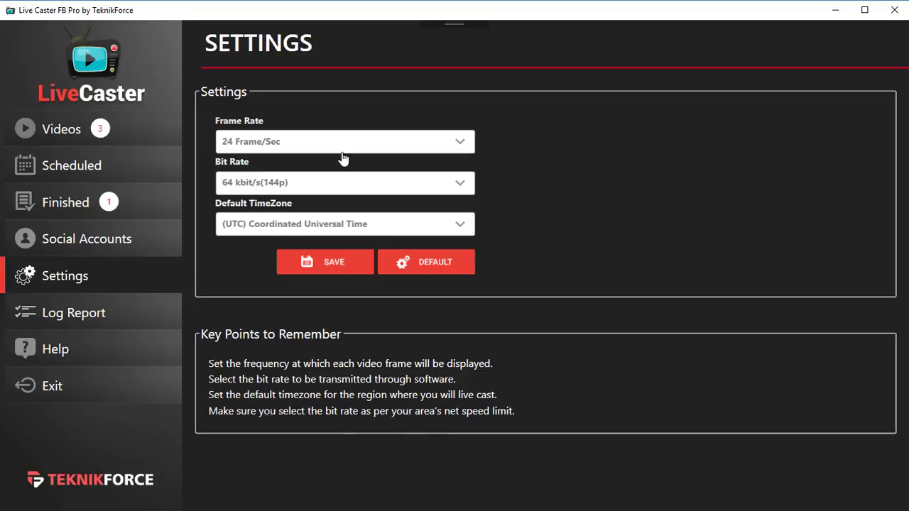
# - Inspect the Frame Rate, Bit Rate and Default TimeZone dropdowns unchanged, then open Log Report
pyautogui.click(342, 149)
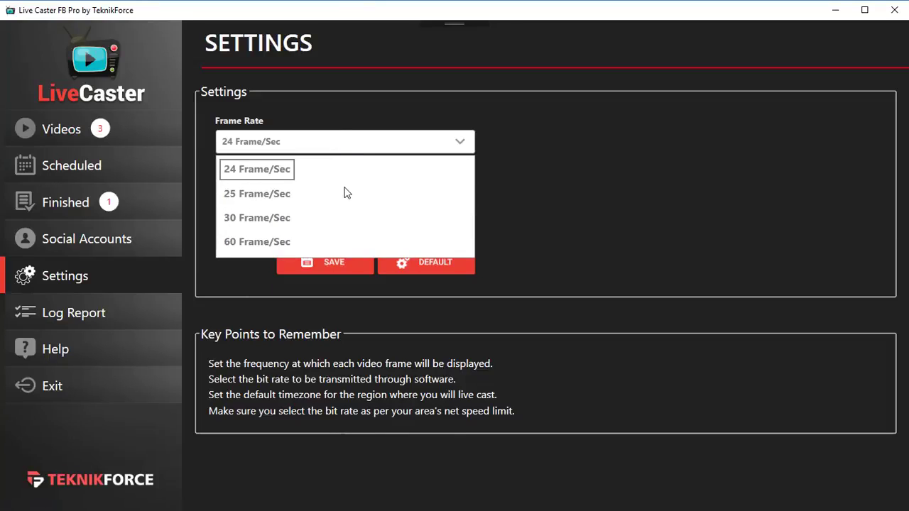
pyautogui.click(249, 279)
pyautogui.click(298, 185)
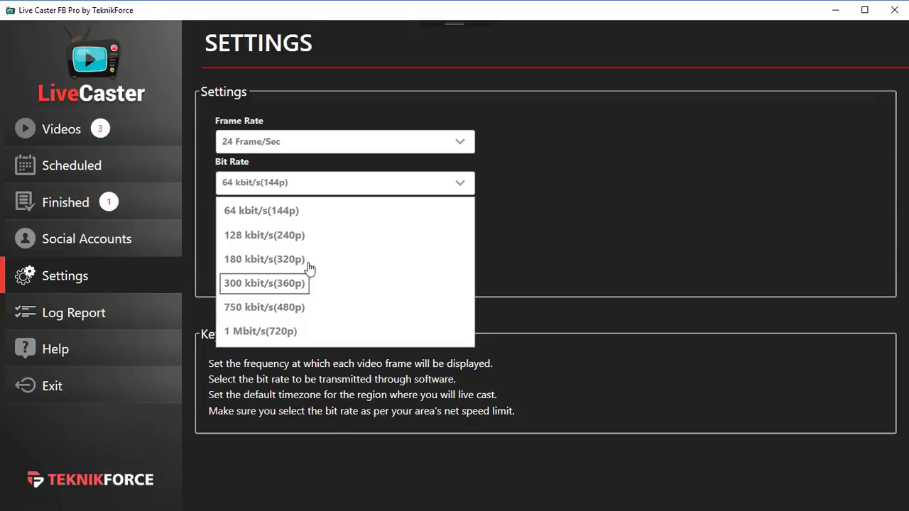
pyautogui.click(553, 252)
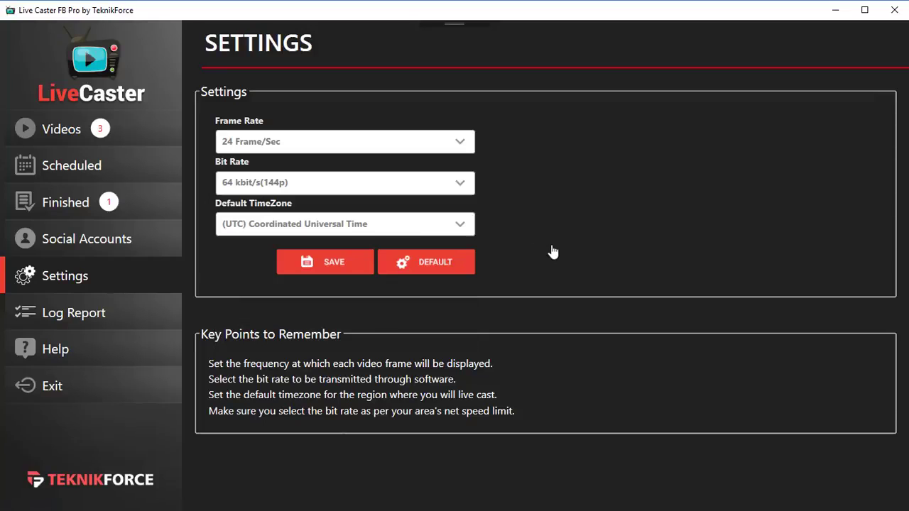
pyautogui.click(388, 225)
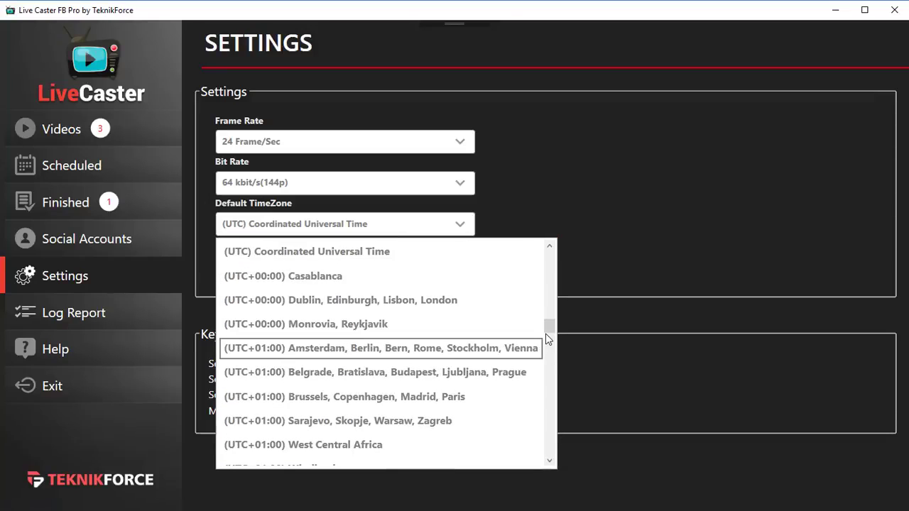
pyautogui.moveTo(547, 330)
pyautogui.mouseDown()
pyautogui.moveTo(546, 262)
pyautogui.moveTo(548, 369)
pyautogui.moveTo(538, 390)
pyautogui.mouseUp()
pyautogui.click(567, 177)
pyautogui.click(146, 317)
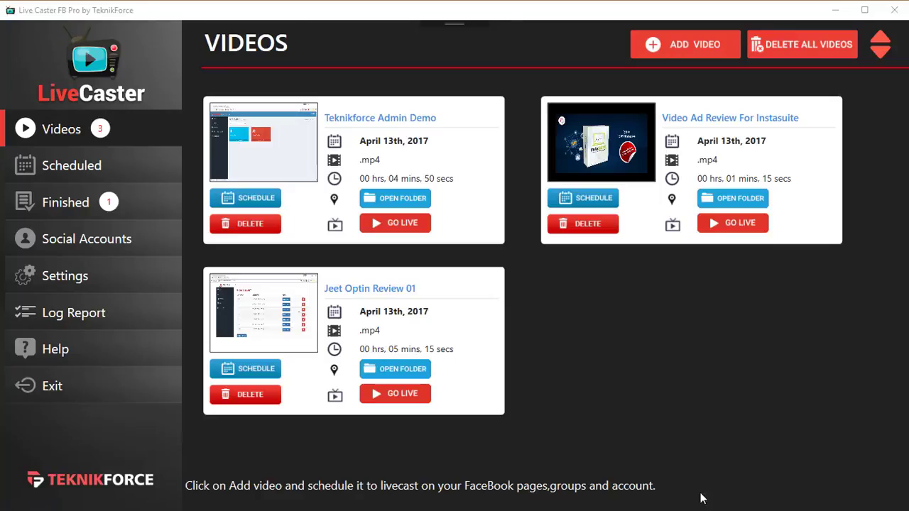
# - Browse Social Accounts, Finished, Scheduled, Settings and Videos pages to confirm nothing remains scheduled
pyautogui.click(98, 247)
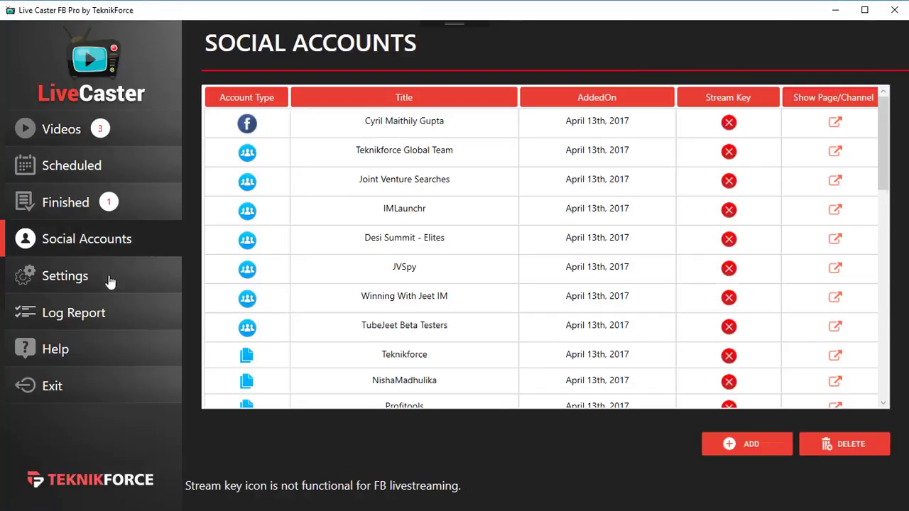
pyautogui.click(103, 204)
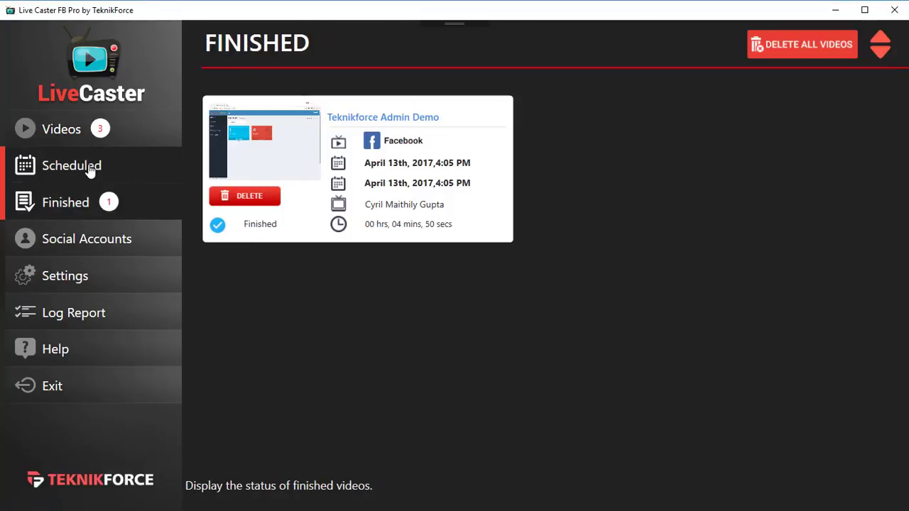
pyautogui.click(90, 171)
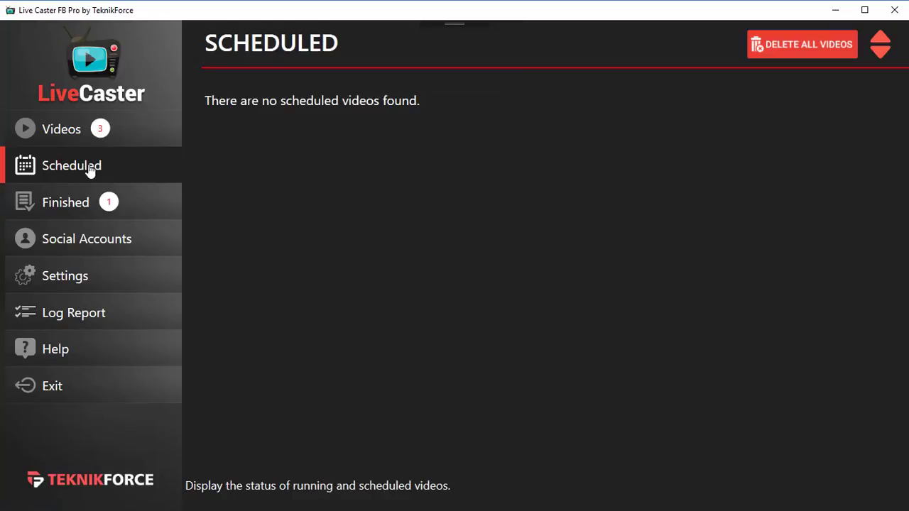
pyautogui.click(104, 206)
pyautogui.click(106, 237)
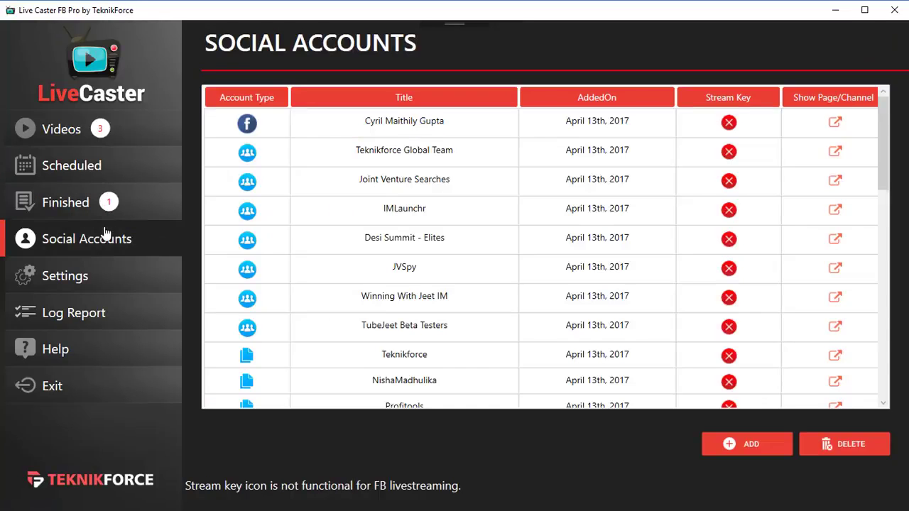
pyautogui.click(122, 276)
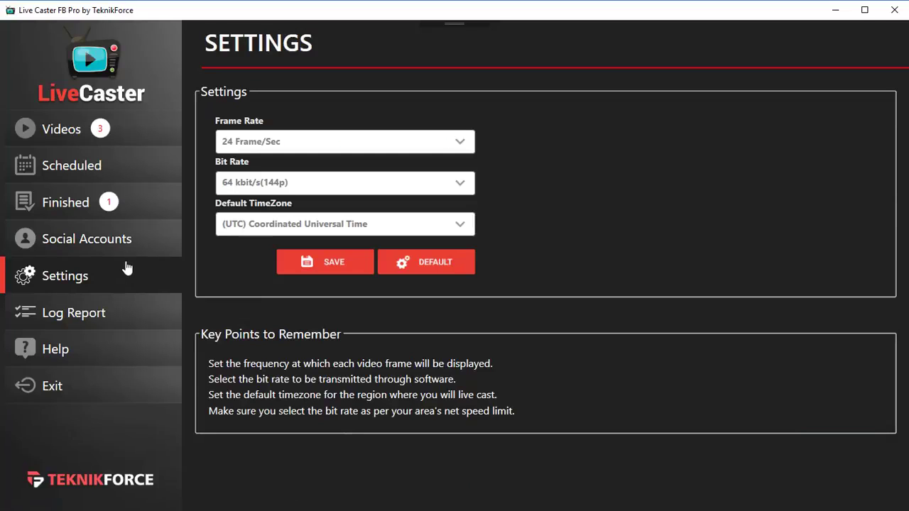
pyautogui.click(123, 245)
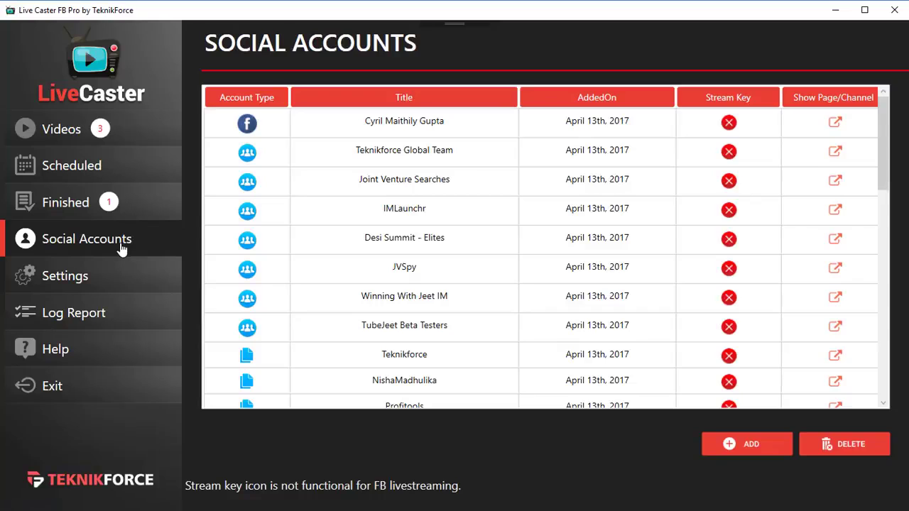
pyautogui.click(116, 288)
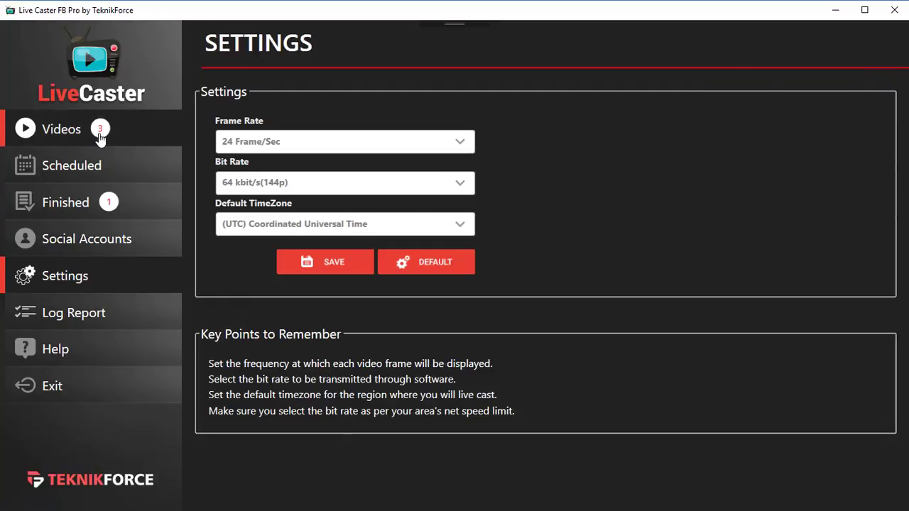
pyautogui.click(151, 137)
pyautogui.click(129, 220)
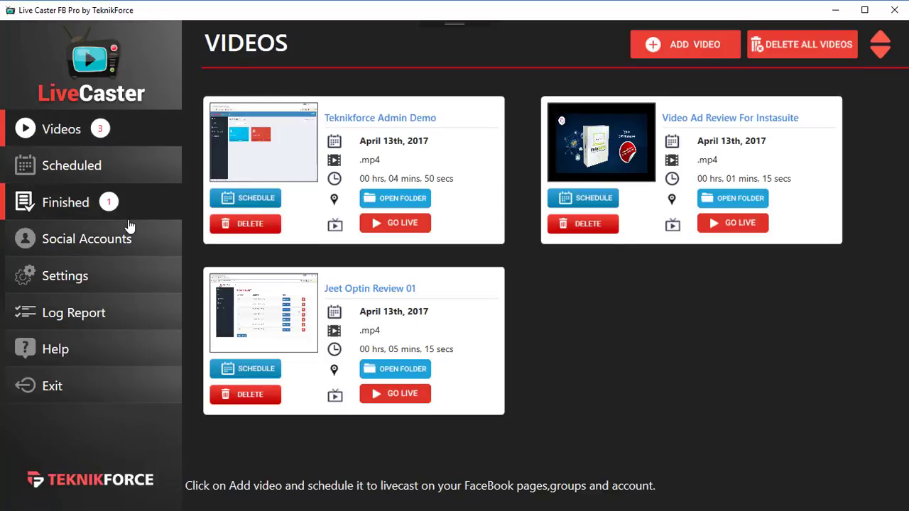